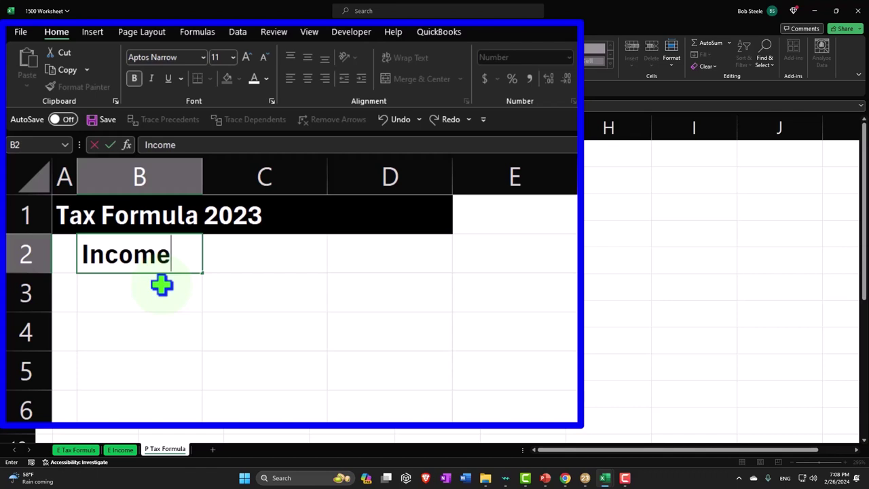
Commit the 'Income' label in B2 below the Tax Formula 2023 title
{"action": "key", "text": "Tab"}
{"action": "key", "text": "Tab"}
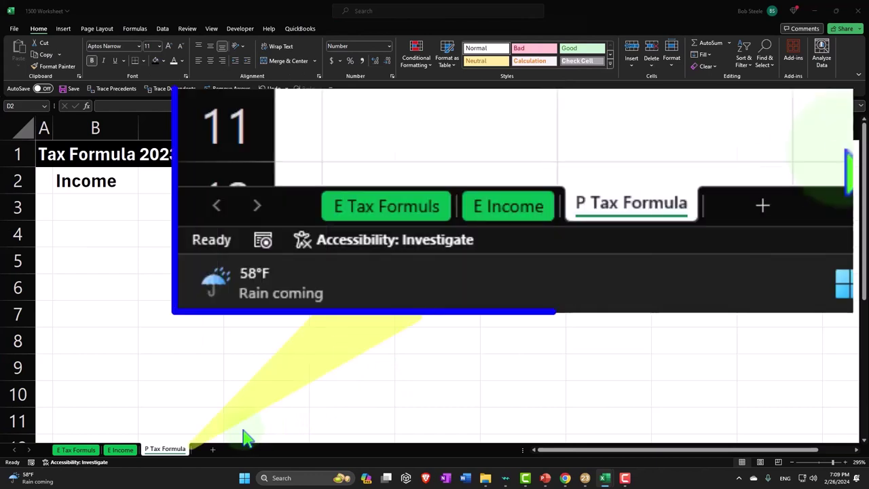
Add a new worksheet and name it 'P Income'
{"action": "left_click", "coordinate": [212, 450]}
{"action": "double_click", "coordinate": [207, 450]}
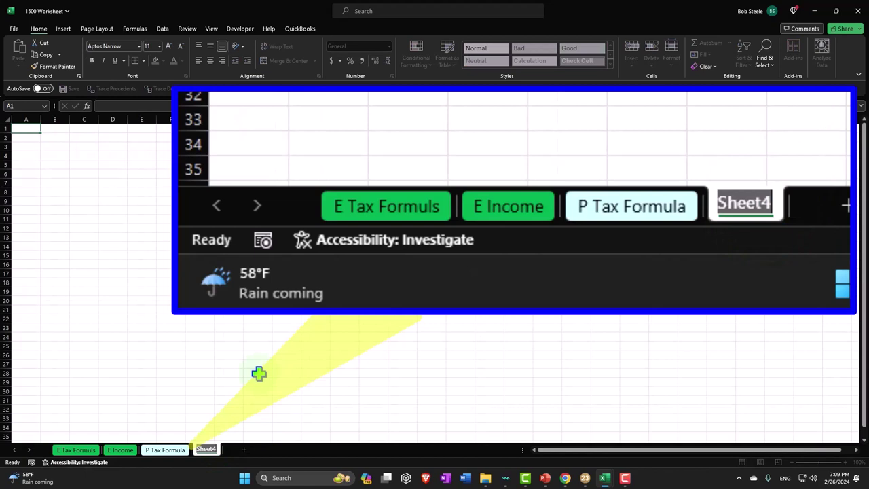
{"action": "type", "text": "P"}
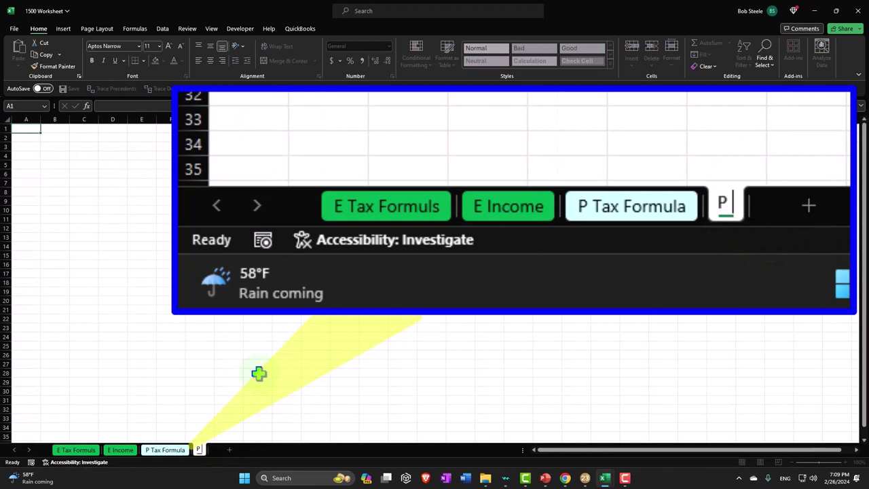
{"action": "type", "text": " Income"}
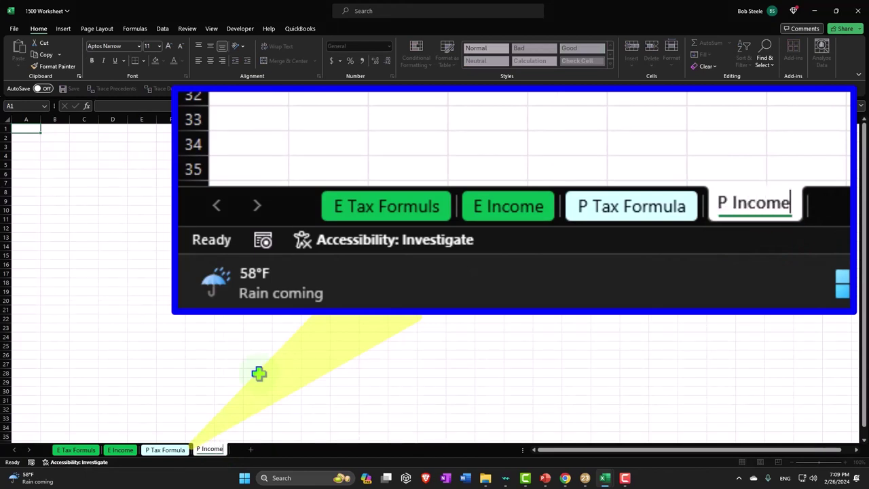
{"action": "left_click", "coordinate": [259, 373]}
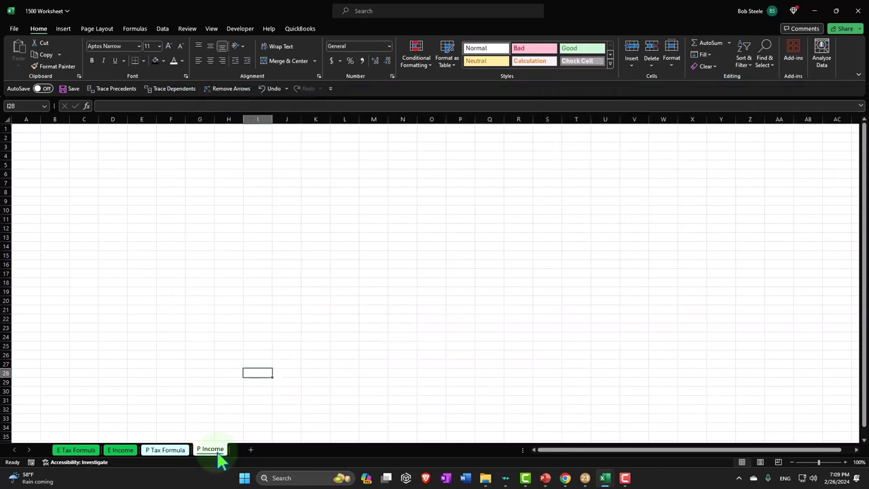
Give the P Income sheet tab a light cyan colour
{"action": "right_click", "coordinate": [218, 455]}
{"action": "mouse_move", "coordinate": [323, 307]}
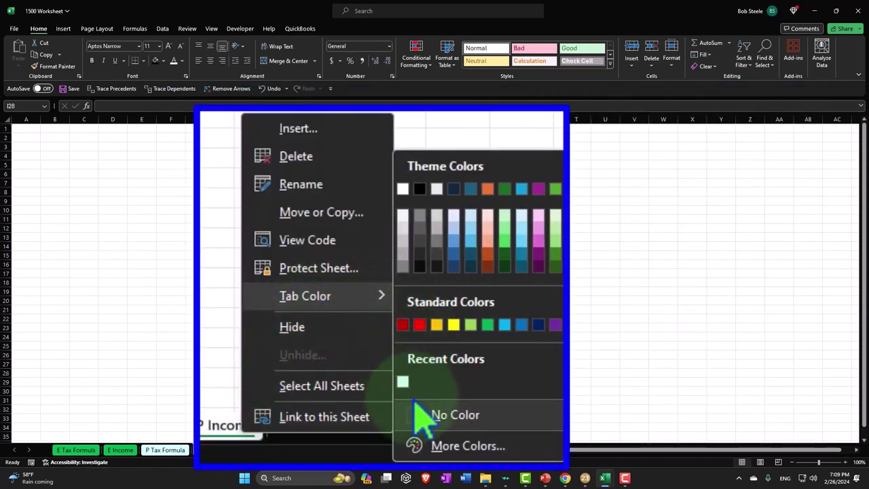
{"action": "left_click", "coordinate": [455, 446]}
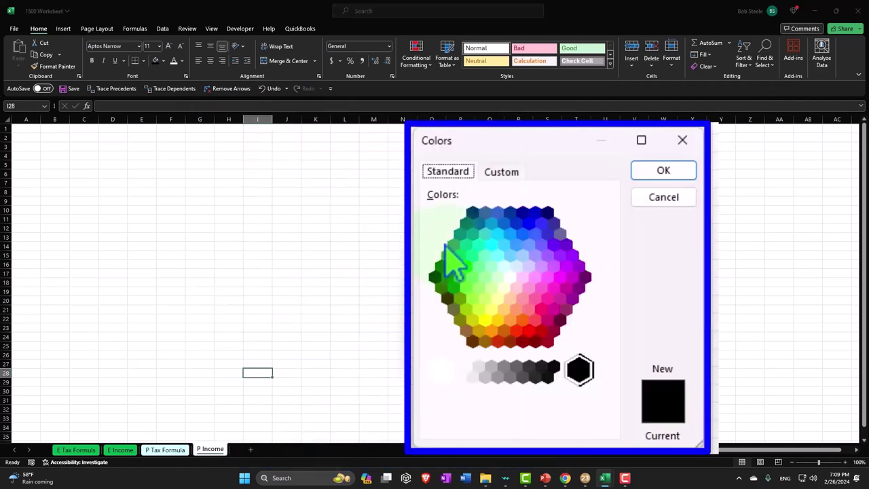
{"action": "left_click", "coordinate": [504, 266]}
{"action": "left_click", "coordinate": [640, 171]}
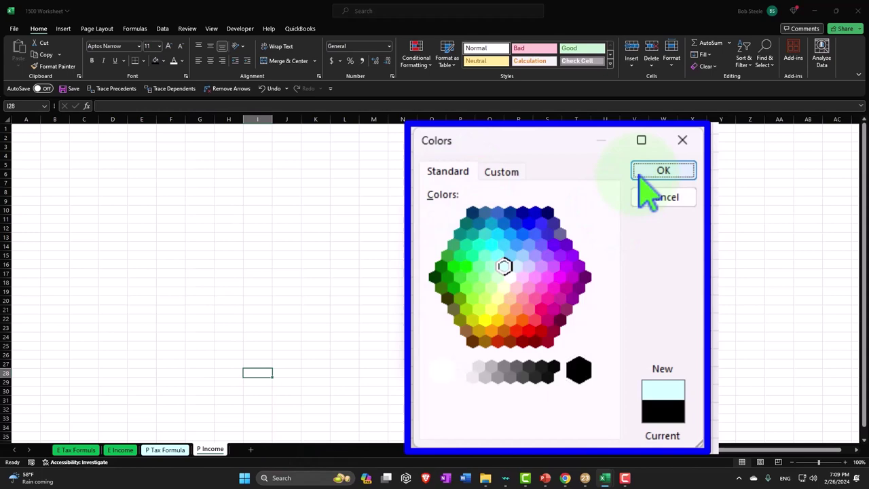
{"action": "scroll", "coordinate": [419, 250], "scroll_direction": "up", "scroll_amount": 1, "text": "ctrl"}
Enter the 'W-2:' header in cell A1
{"action": "scroll", "coordinate": [420, 250], "scroll_direction": "up", "scroll_amount": 7, "text": "ctrl"}
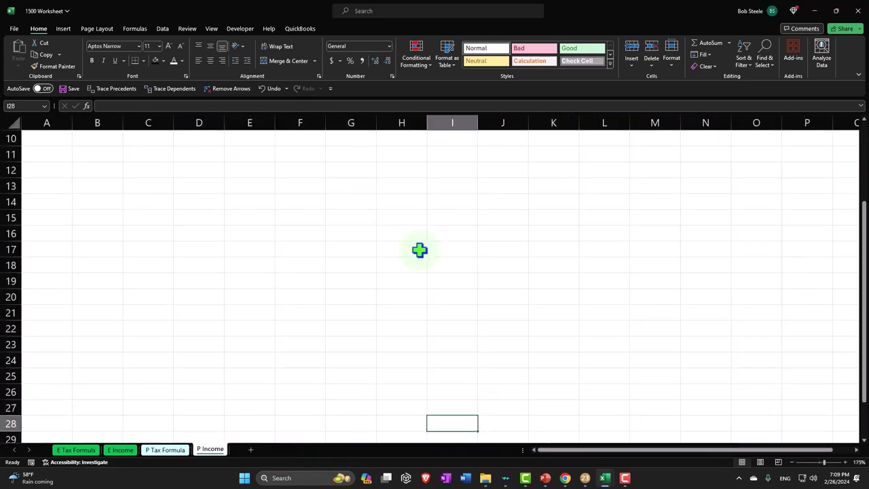
{"action": "scroll", "coordinate": [211, 309], "scroll_direction": "up", "scroll_amount": 4}
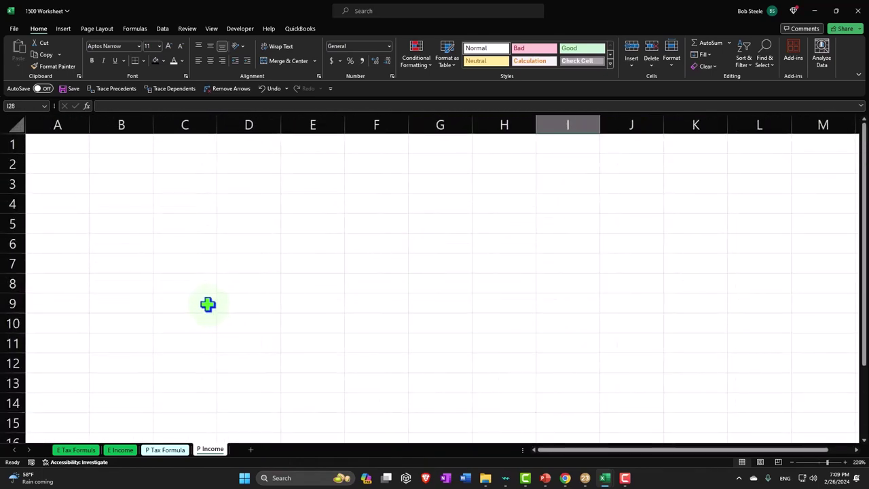
{"action": "scroll", "coordinate": [206, 305], "scroll_direction": "up", "scroll_amount": 1, "text": "ctrl"}
{"action": "left_click", "coordinate": [71, 148]}
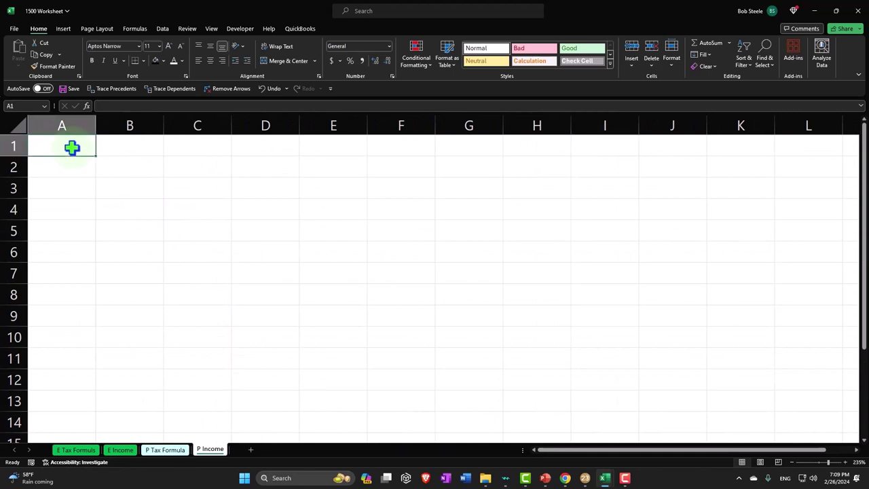
{"action": "type", "text": "W"}
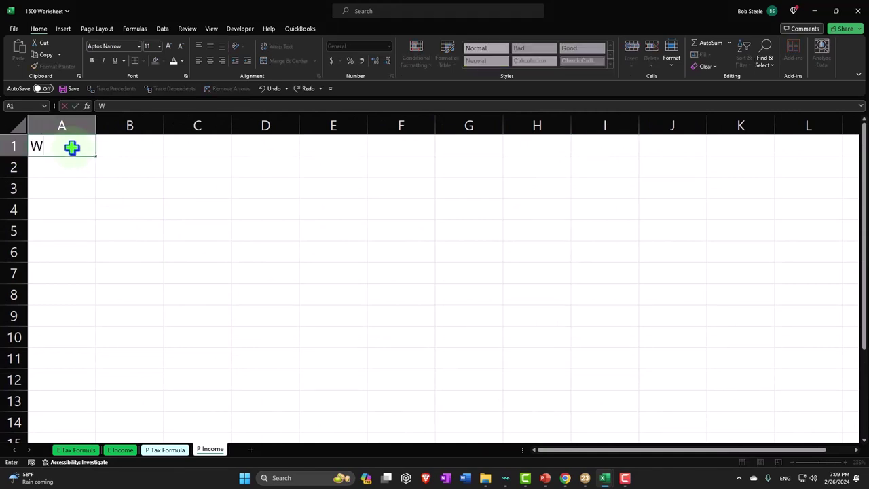
{"action": "type", "text": "-2:"}
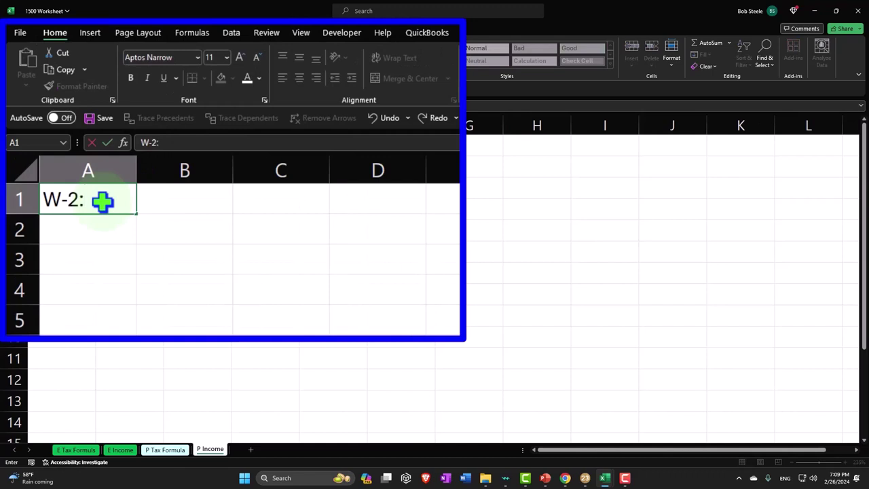
{"action": "key", "text": "Return"}
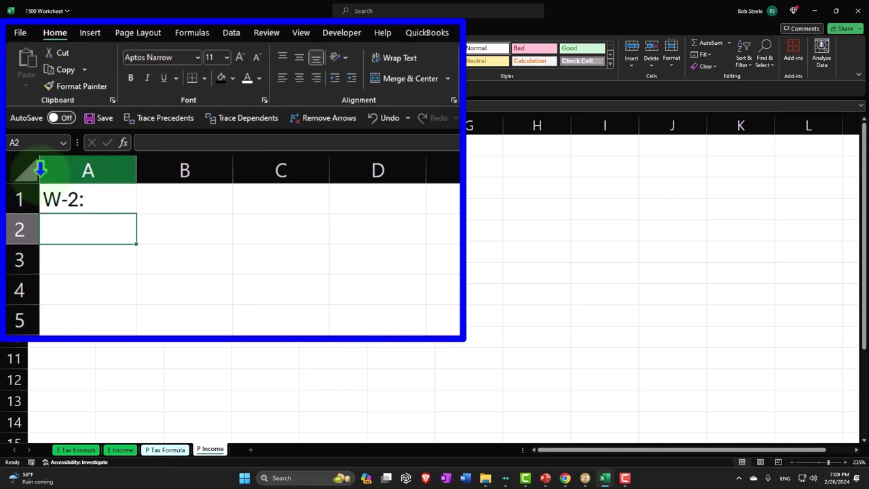
Format the whole sheet as Currency with no symbol, 0 decimals and red bracketed negatives
{"action": "left_click", "coordinate": [15, 127]}
{"action": "right_click", "coordinate": [214, 207]}
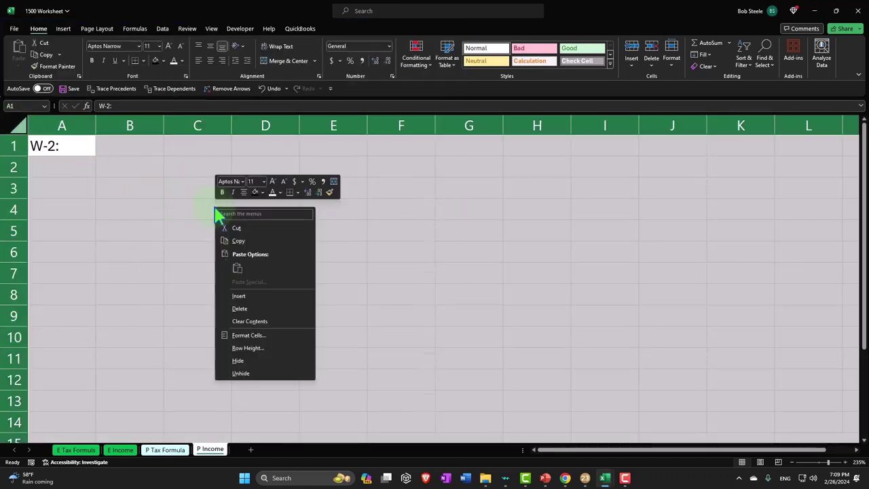
{"action": "left_click", "coordinate": [275, 371]}
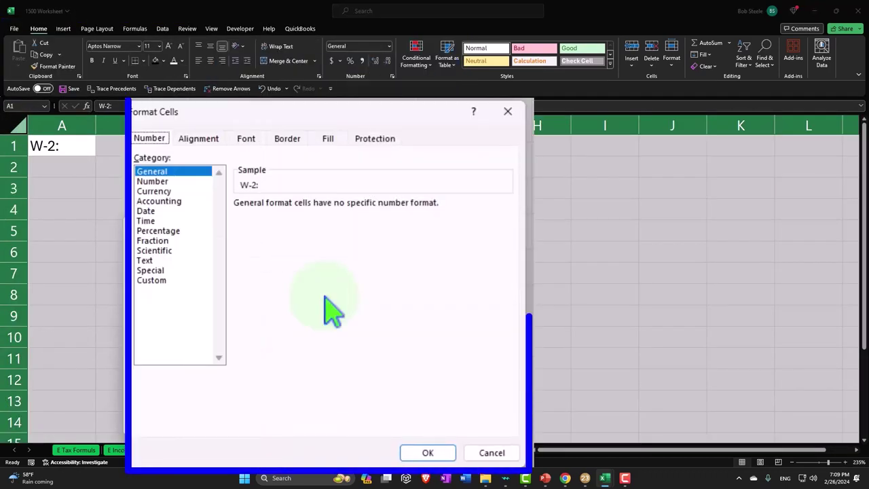
{"action": "left_click", "coordinate": [174, 193]}
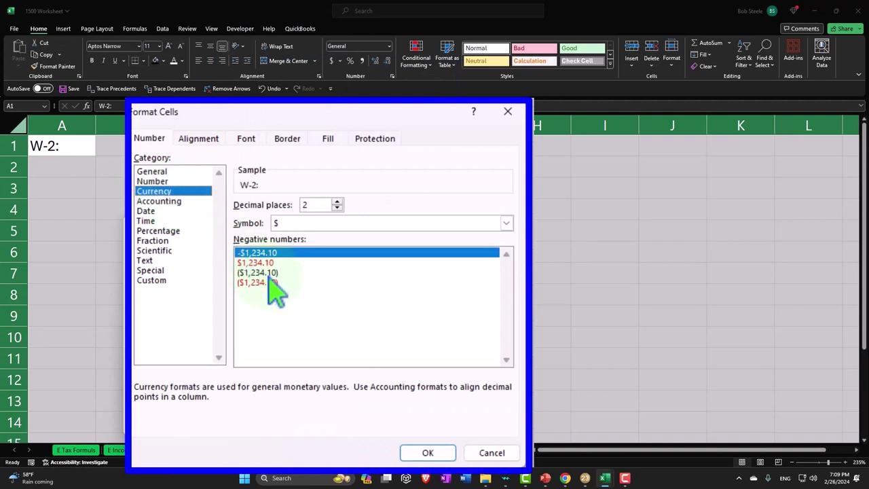
{"action": "left_click", "coordinate": [271, 283]}
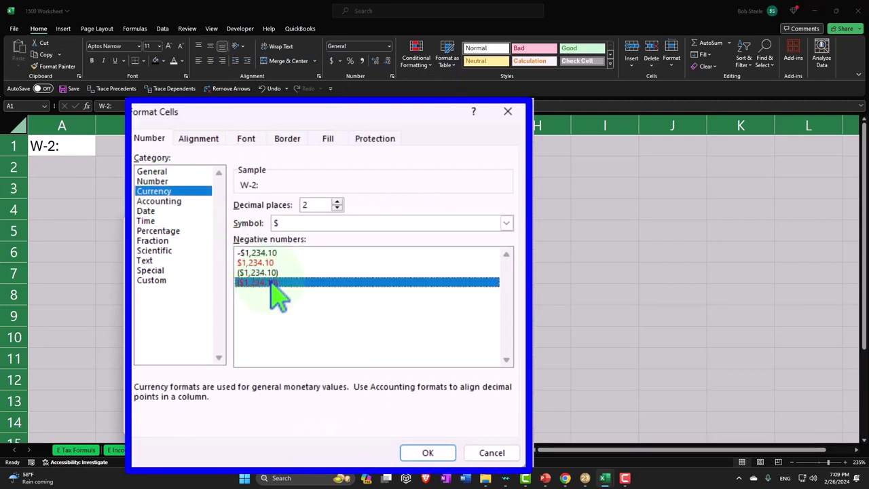
{"action": "left_click", "coordinate": [383, 228]}
{"action": "left_click", "coordinate": [366, 235]}
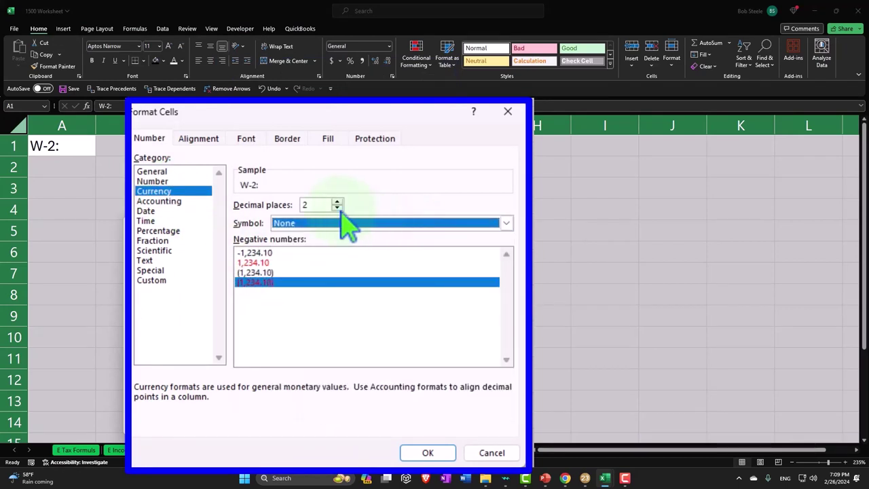
{"action": "left_click", "coordinate": [337, 208]}
{"action": "left_click", "coordinate": [337, 208]}
{"action": "left_click", "coordinate": [427, 453]}
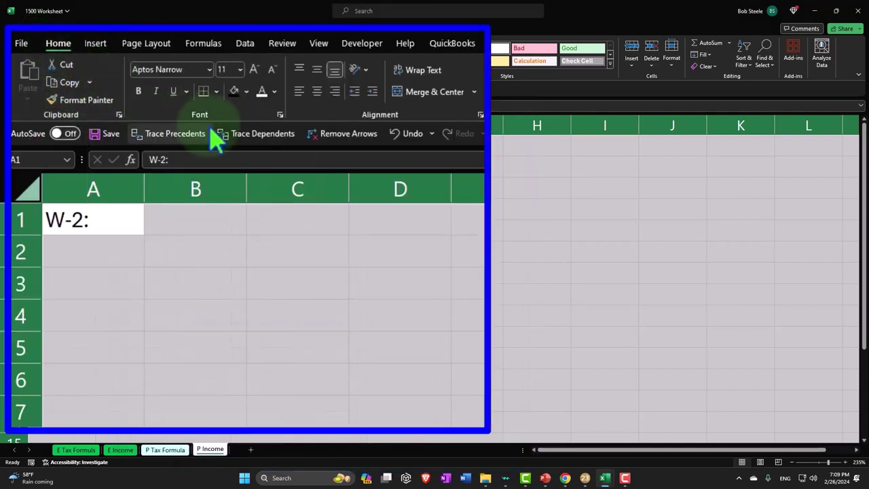
Make the W-2: header in A1 bold
{"action": "left_click", "coordinate": [139, 93]}
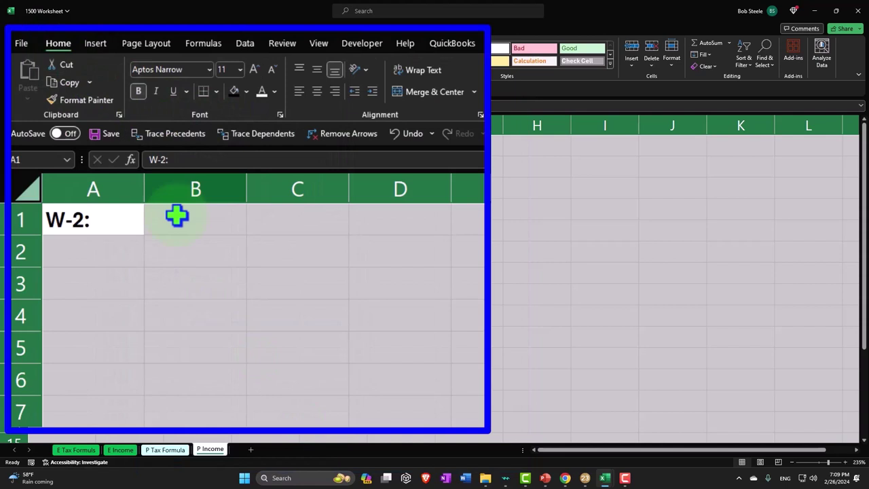
{"action": "left_click_drag", "start_coordinate": [195, 251], "coordinate": [195, 284]}
{"action": "scroll", "coordinate": [193, 370], "scroll_direction": "up", "scroll_amount": 1}
{"action": "scroll", "coordinate": [193, 370], "scroll_direction": "up", "scroll_amount": 4}
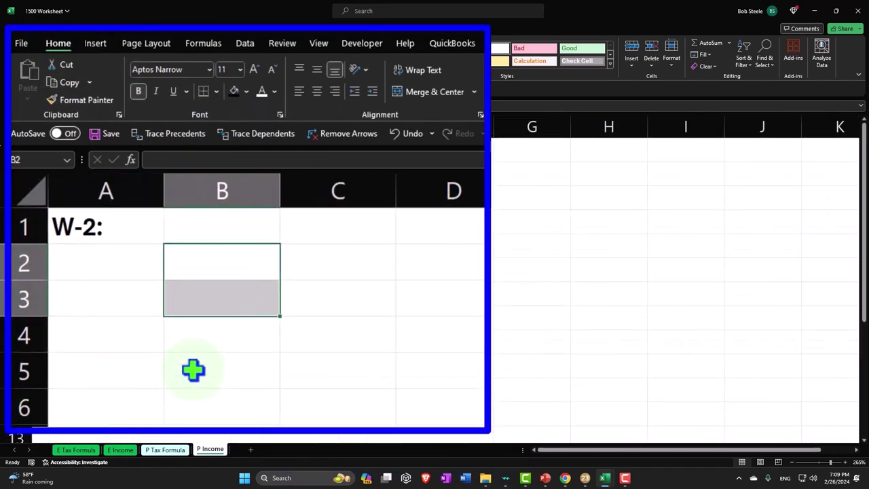
{"action": "left_click", "coordinate": [214, 422]}
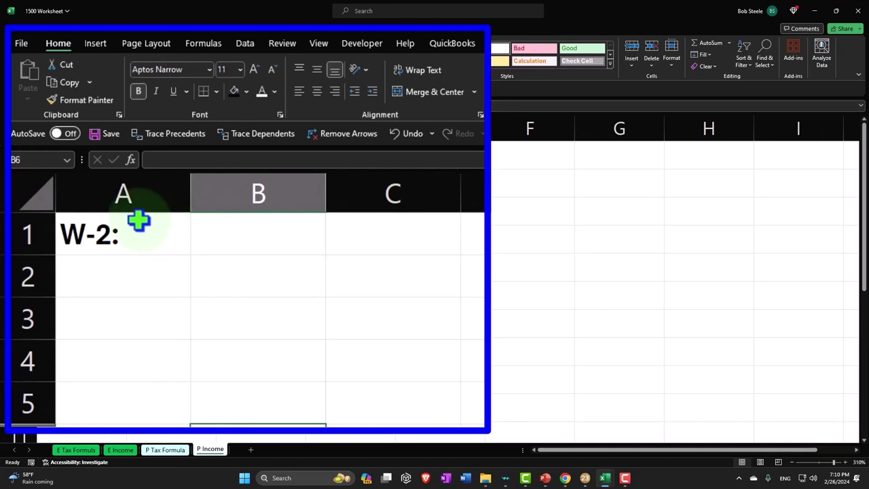
Give A1:B1 a black fill with white text and widen column A
{"action": "left_click_drag", "start_coordinate": [144, 223], "coordinate": [202, 225]}
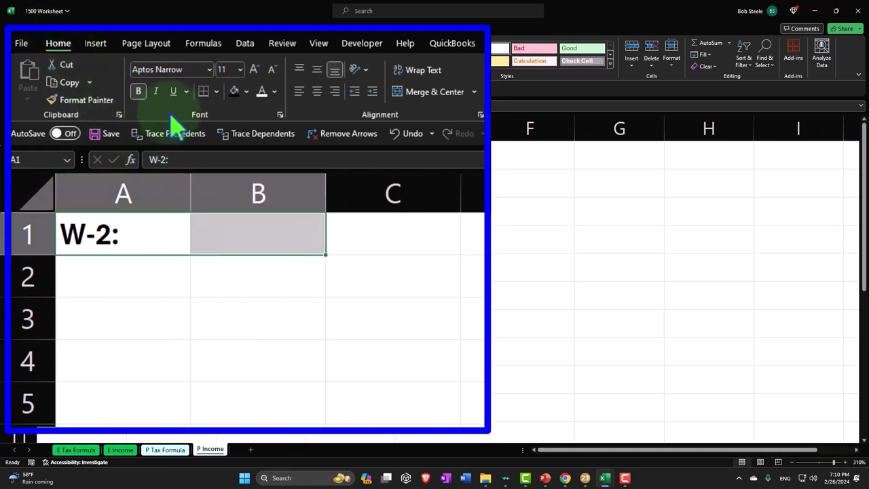
{"action": "left_click", "coordinate": [236, 94]}
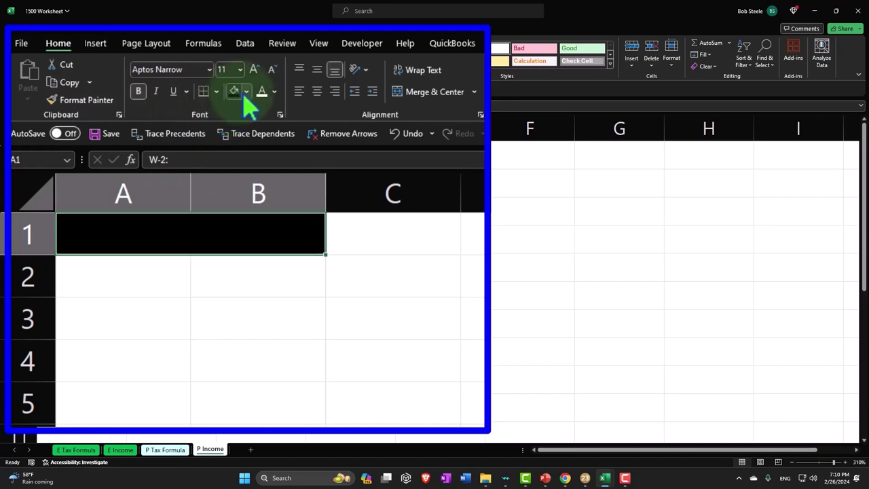
{"action": "left_click", "coordinate": [264, 93]}
{"action": "left_click", "coordinate": [258, 415]}
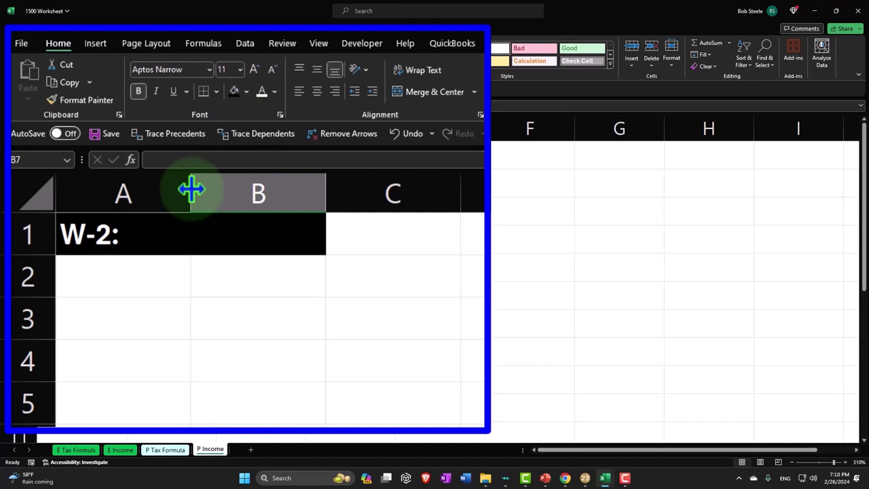
{"action": "left_click_drag", "start_coordinate": [191, 189], "coordinate": [317, 176]}
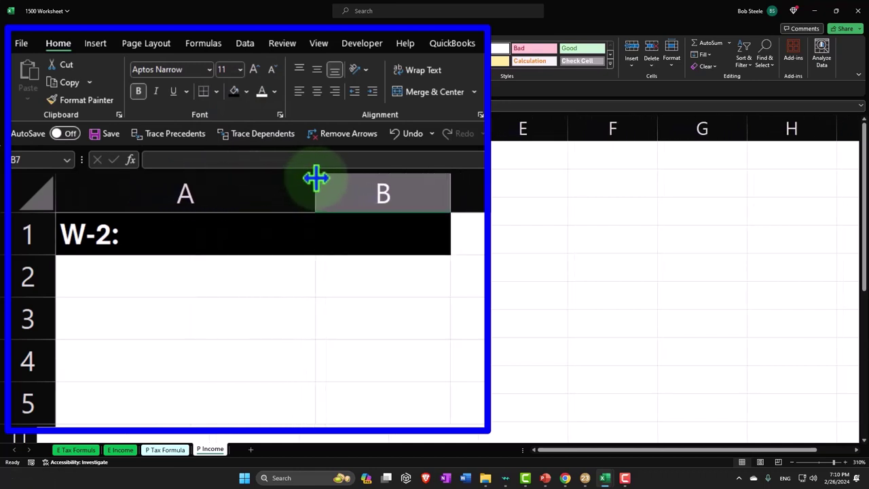
{"action": "left_click", "coordinate": [182, 275]}
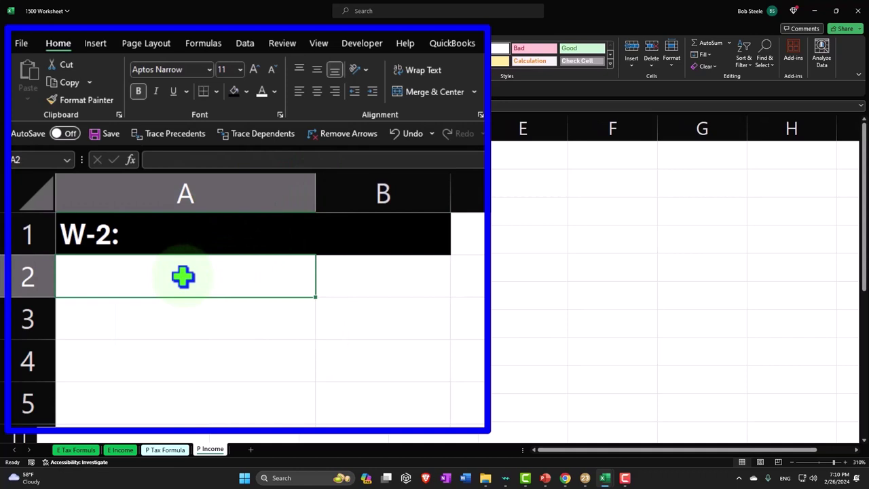
Enter 'Job 1' in A2 with the amount 100000 beside it
{"action": "type", "text": "Job"}
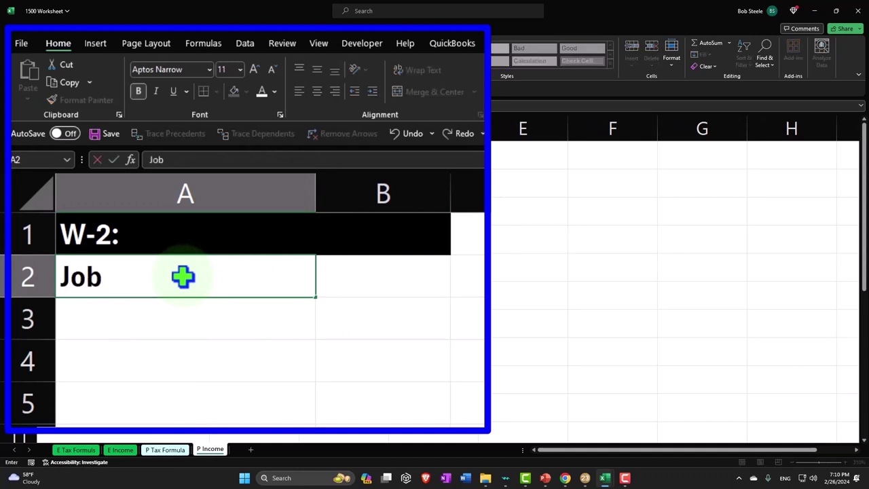
{"action": "type", "text": " 1"}
{"action": "key", "text": "Tab"}
{"action": "type", "text": "100000"}
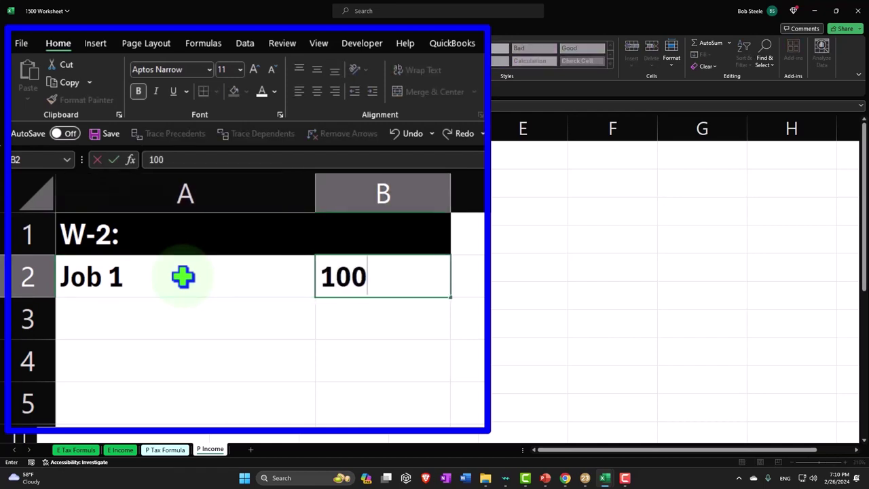
{"action": "key", "text": "Return"}
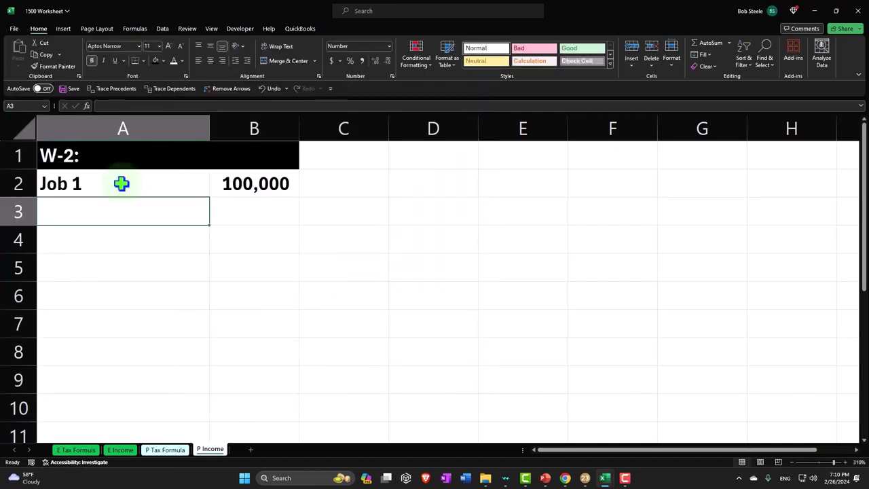
Label cell A9 'Total W-2 Income'
{"action": "key", "text": "Down"}
{"action": "key", "text": "Down"}
{"action": "key", "text": "Down"}
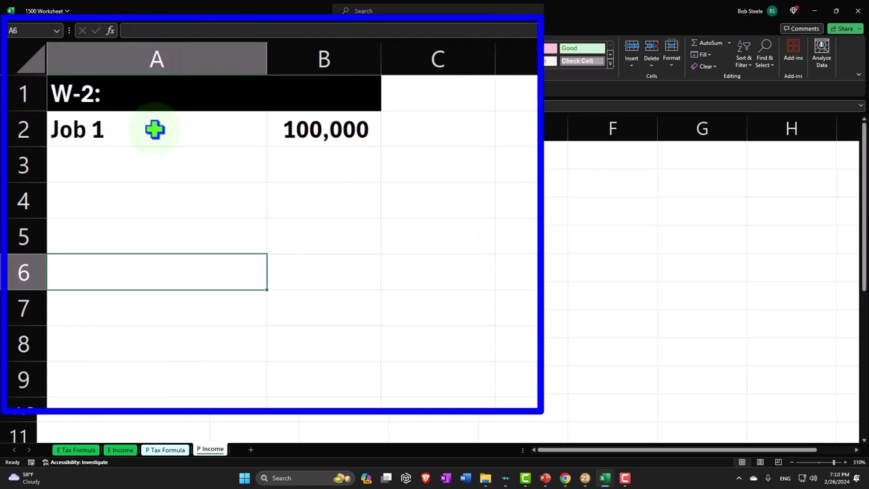
{"action": "key", "text": "Up"}
{"action": "key", "text": "Up"}
{"action": "key", "text": "Up"}
{"action": "key", "text": "Up"}
{"action": "key", "text": "Down"}
{"action": "key", "text": "Down"}
{"action": "key", "text": "Down"}
{"action": "key", "text": "Down"}
{"action": "key", "text": "Down"}
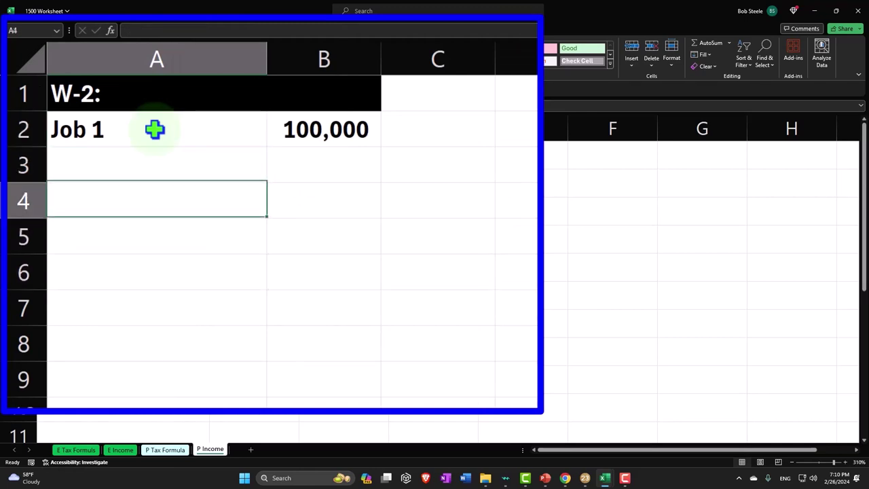
{"action": "key", "text": "Down"}
{"action": "key", "text": "Down"}
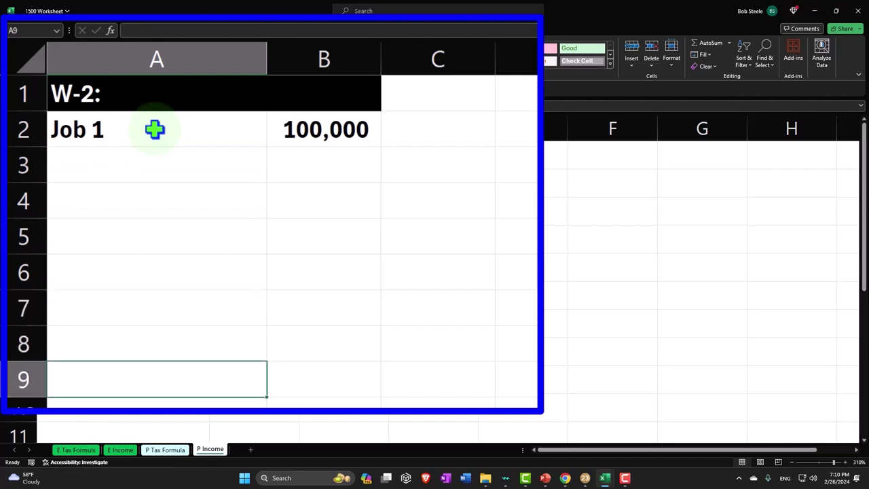
{"action": "type", "text": "Tota"}
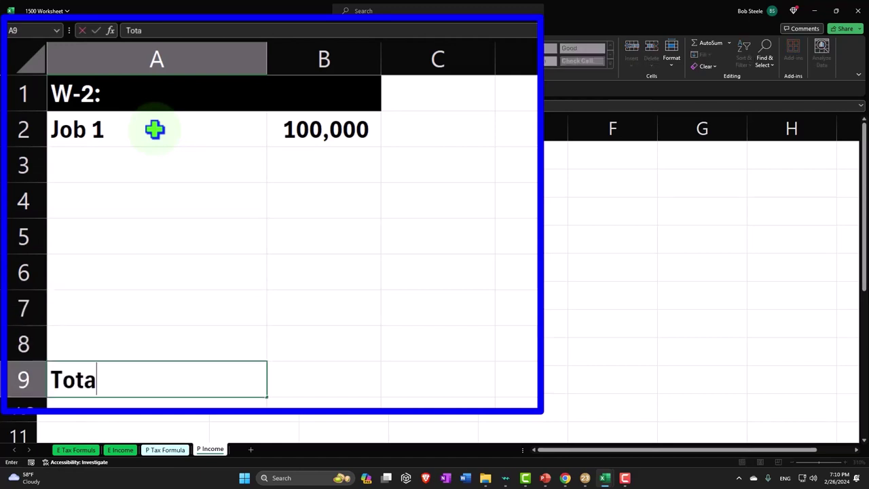
{"action": "type", "text": "l W"}
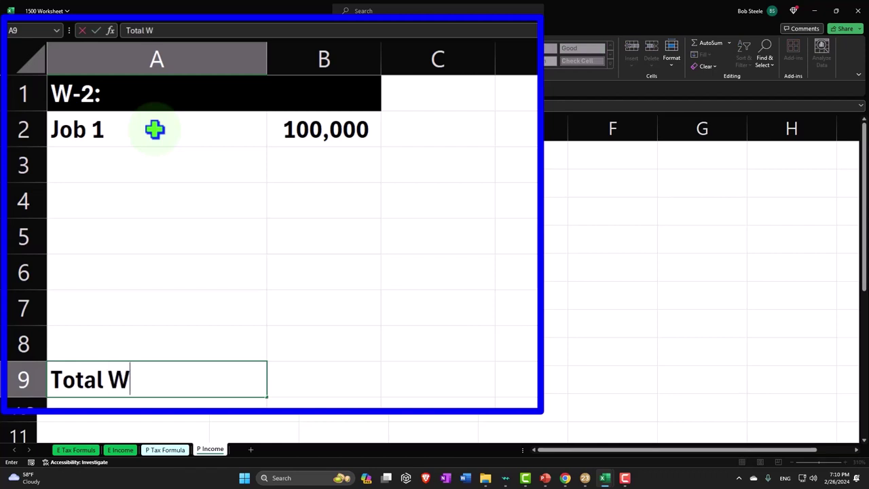
{"action": "type", "text": "-2 Income"}
{"action": "key", "text": "Tab"}
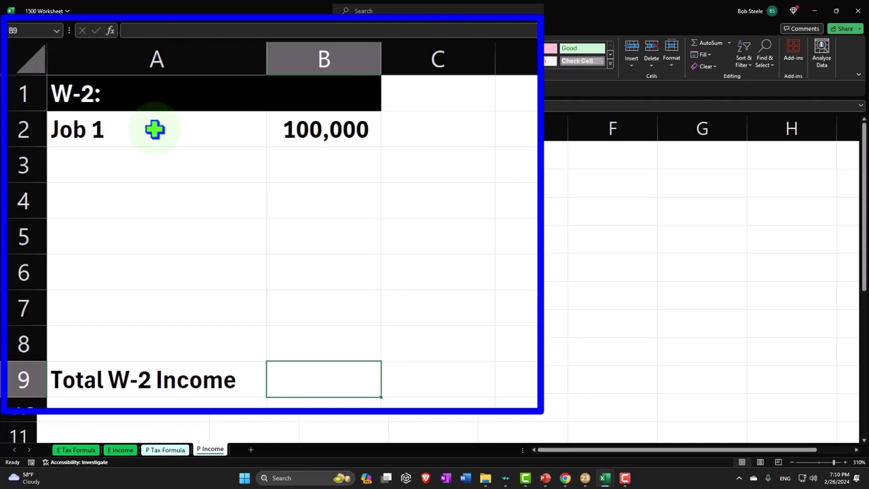
Enter =SUM(B2:B8) in C9, giving a 100,000 W-2 total
{"action": "key", "text": "Right"}
{"action": "type", "text": "="}
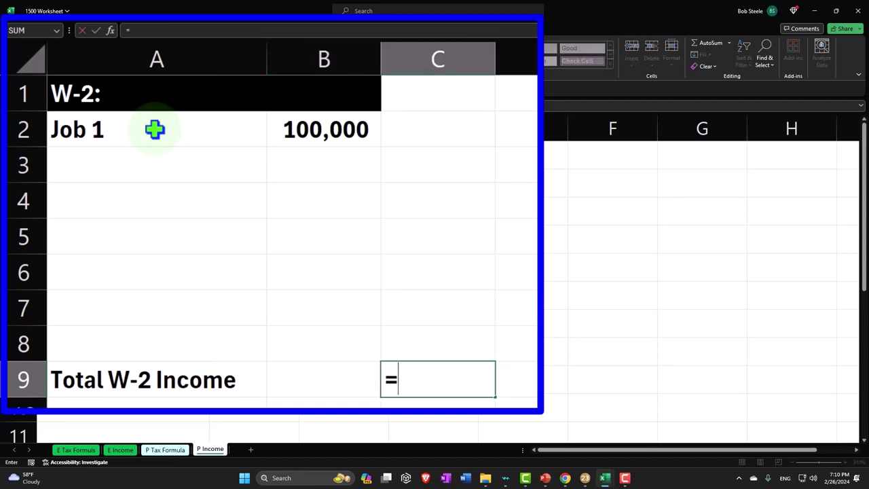
{"action": "type", "text": "sum("}
{"action": "key", "text": "Up"}
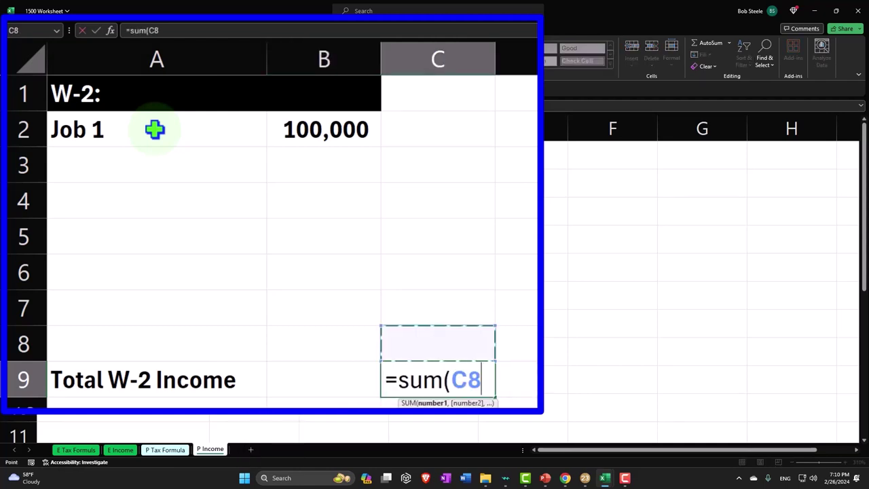
{"action": "key", "text": "Left"}
{"action": "key", "text": "shift+Up"}
{"action": "key", "text": "shift+Up"}
{"action": "key", "text": "shift+Up"}
{"action": "key", "text": "shift+Up"}
{"action": "key", "text": "shift+Up"}
{"action": "key", "text": "shift+Up"}
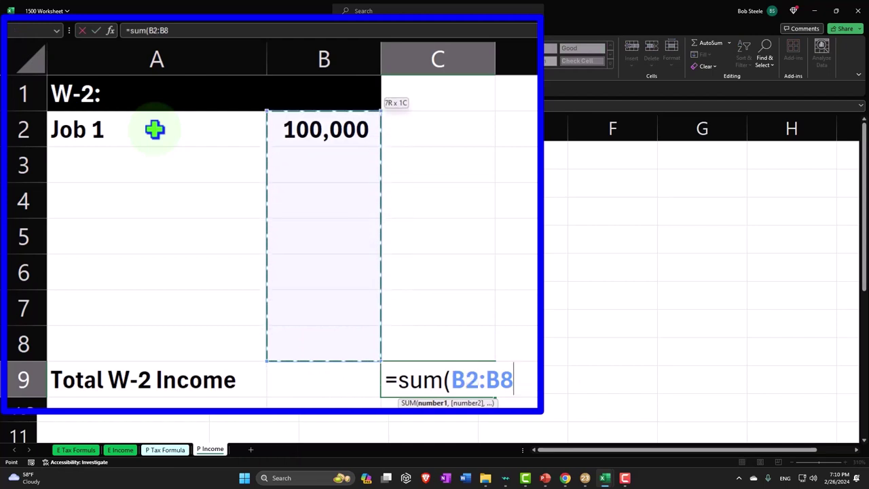
{"action": "key", "text": "Return"}
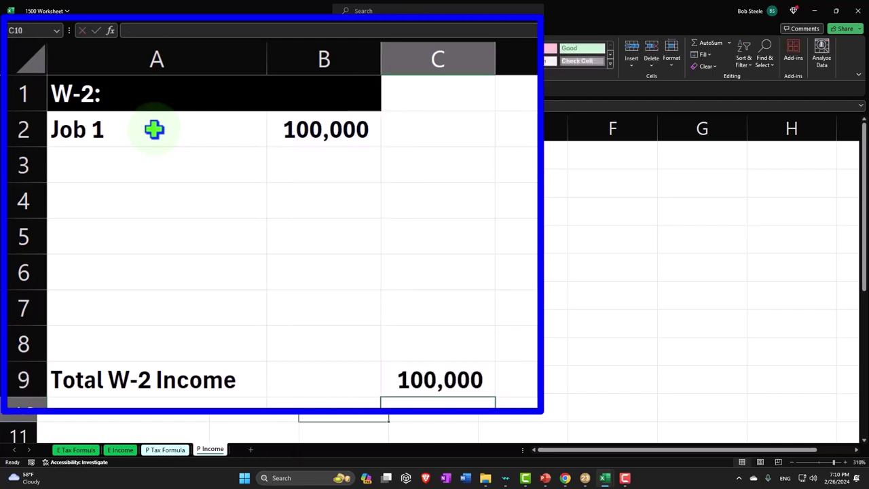
{"action": "left_click_drag", "start_coordinate": [93, 130], "coordinate": [319, 355]}
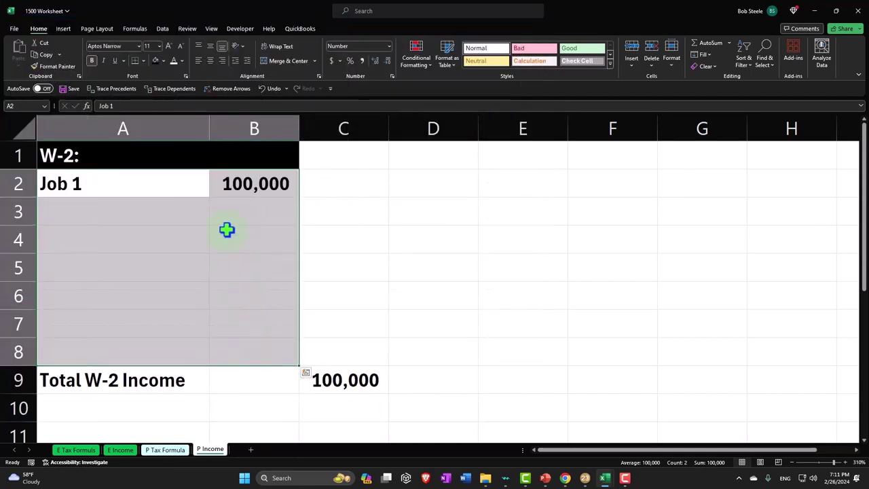
Fill A2:B8 light blue and apply All Borders to every cell
{"action": "right_click", "coordinate": [227, 229]}
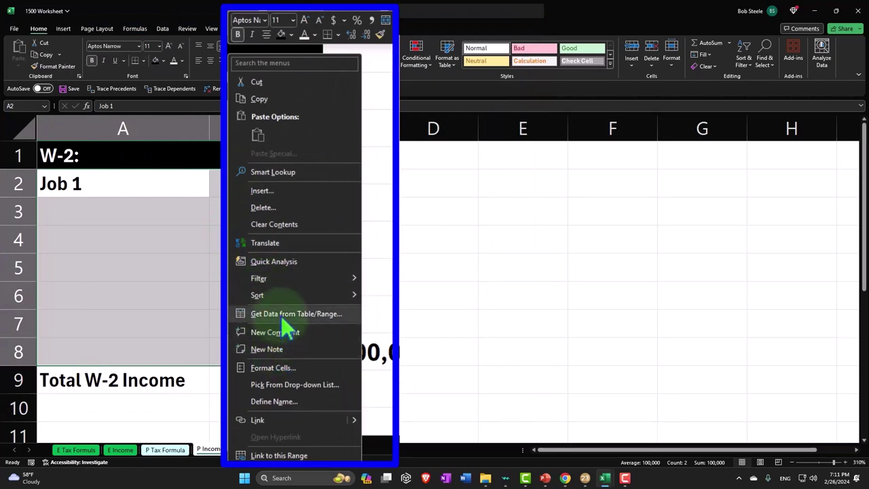
{"action": "left_click", "coordinate": [275, 368]}
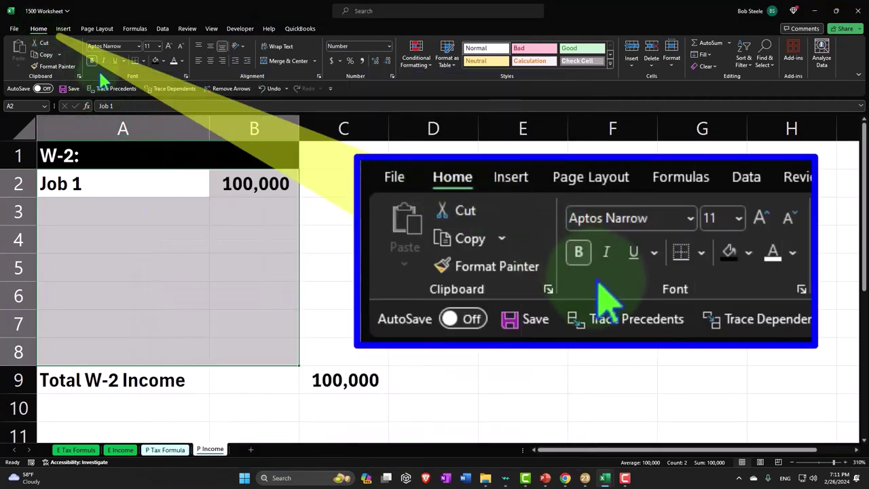
{"action": "left_click", "coordinate": [163, 60]}
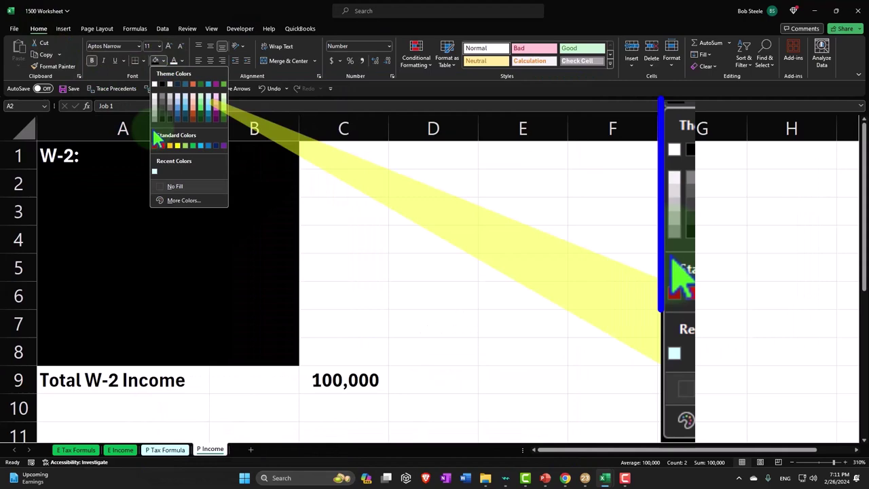
{"action": "left_click", "coordinate": [155, 173]}
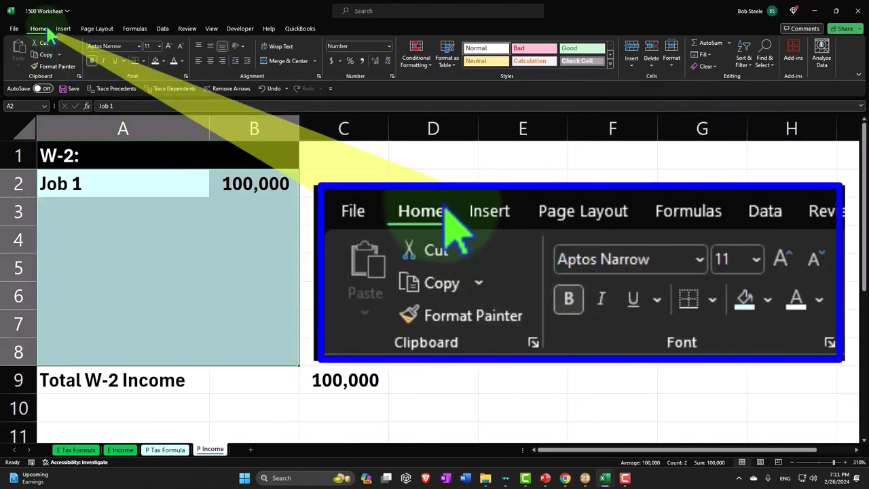
{"action": "left_click", "coordinate": [145, 61]}
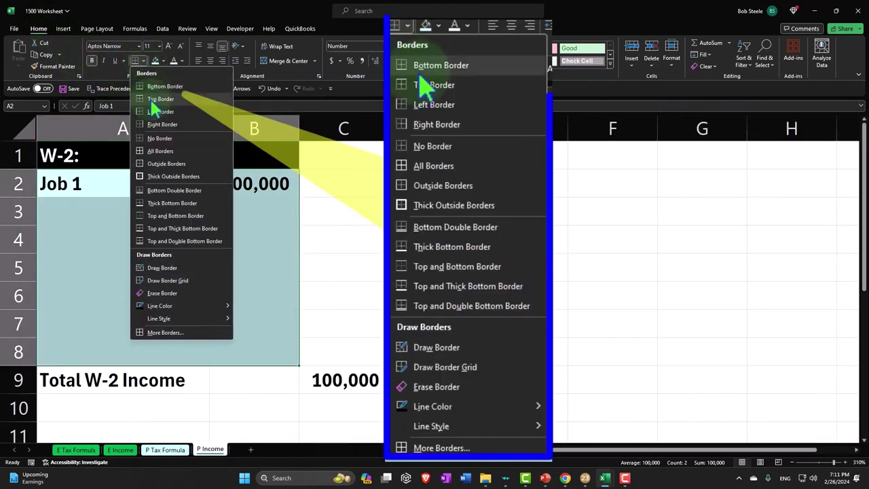
{"action": "left_click", "coordinate": [162, 152]}
{"action": "left_click", "coordinate": [218, 313]}
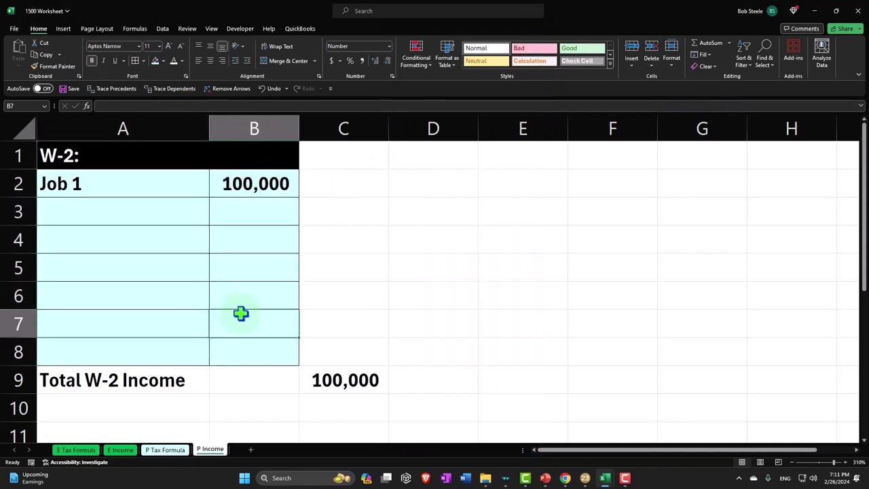
Type the label 'Total income' in A11
{"action": "left_click", "coordinate": [310, 373]}
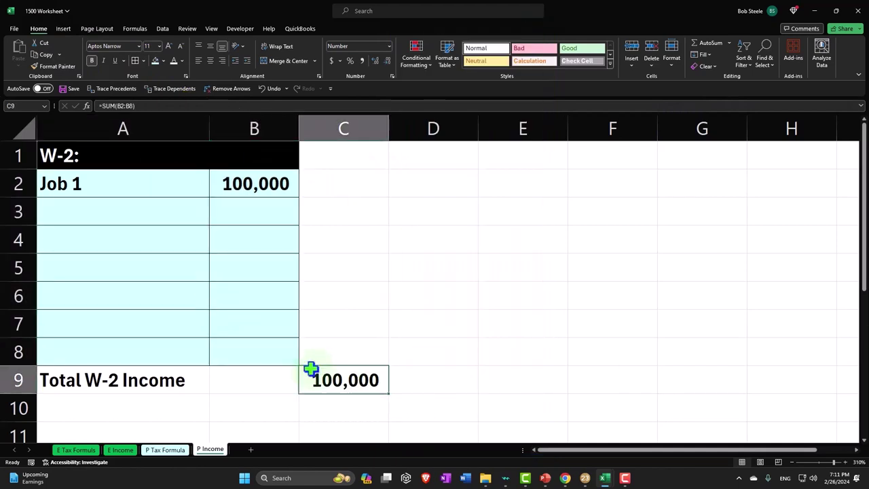
{"action": "scroll", "coordinate": [157, 374], "scroll_direction": "down", "scroll_amount": 1}
{"action": "left_click", "coordinate": [88, 352]}
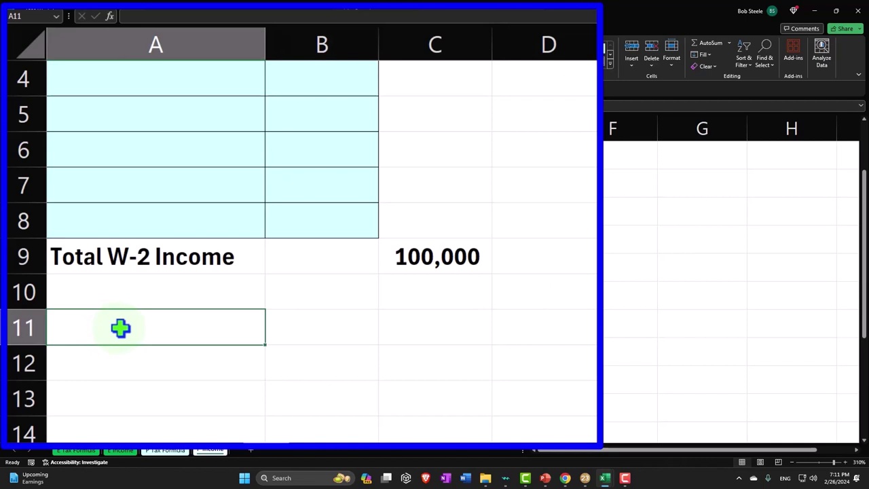
{"action": "type", "text": "Total"}
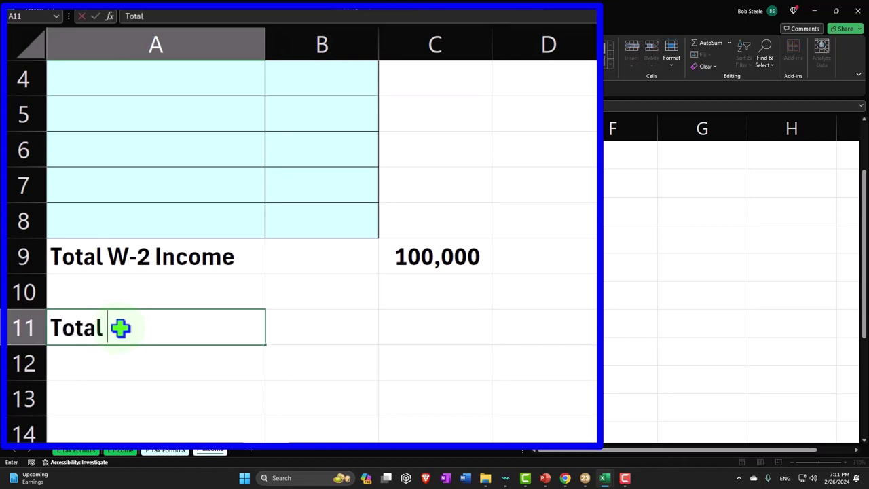
{"action": "type", "text": " income"}
{"action": "key", "text": "Tab"}
{"action": "key", "text": "Tab"}
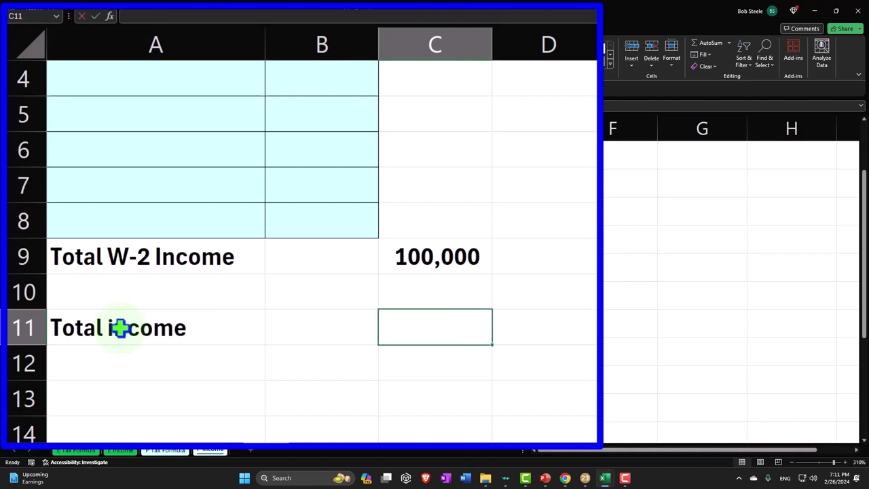
Enter =SUM(C9:C10) in C11, showing 100,000
{"action": "type", "text": "=sum("}
{"action": "key", "text": "Up"}
{"action": "key", "text": "shift+Up"}
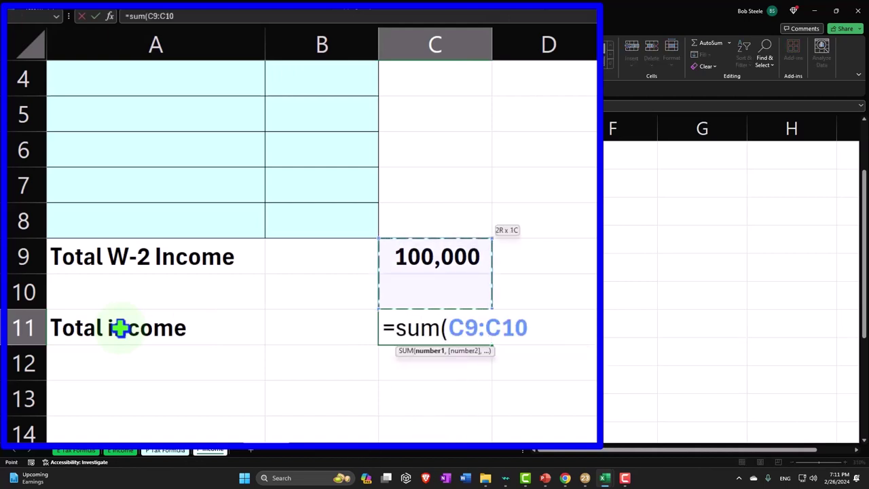
{"action": "key", "text": "Return"}
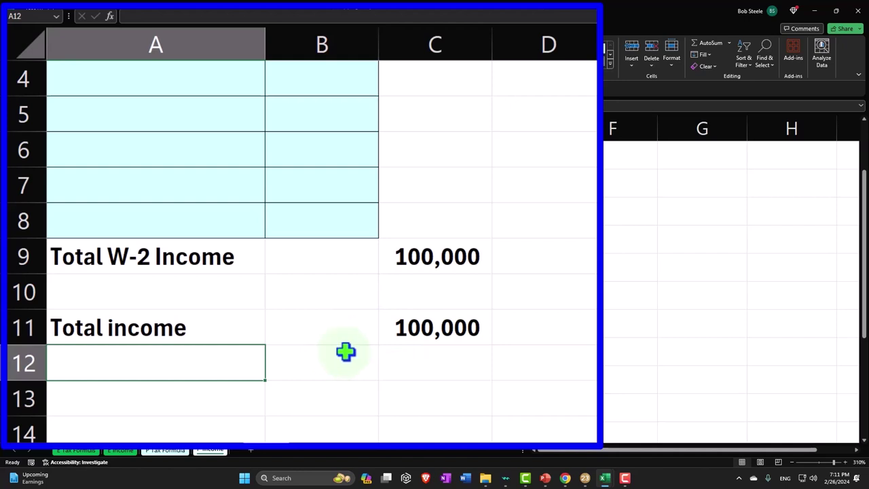
{"action": "scroll", "coordinate": [345, 352], "scroll_direction": "up", "scroll_amount": 1}
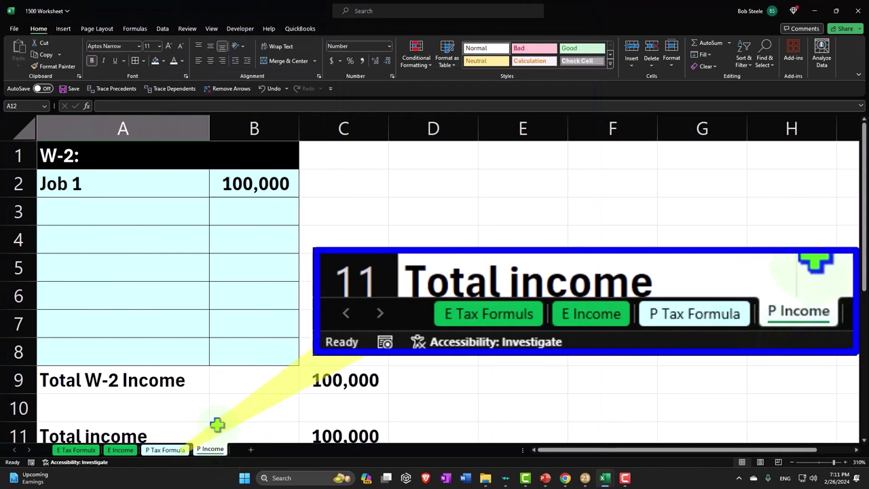
Switch back to the P Tax Formula sheet
{"action": "left_click", "coordinate": [178, 451]}
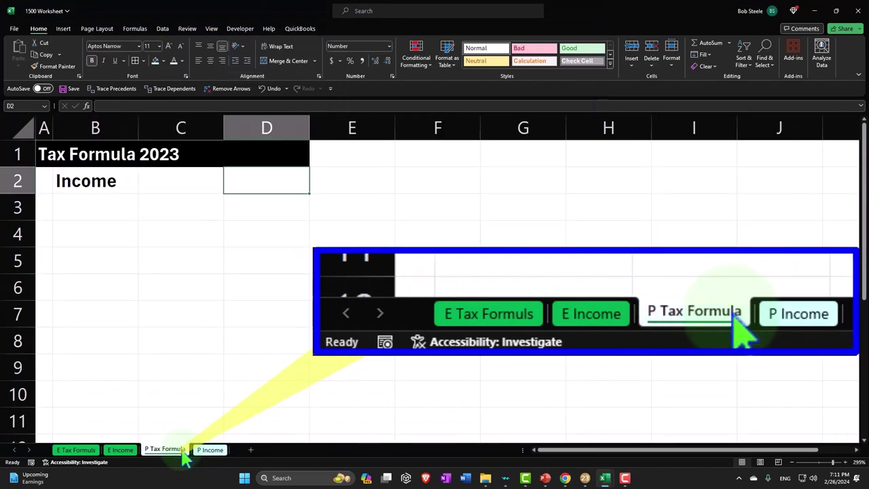